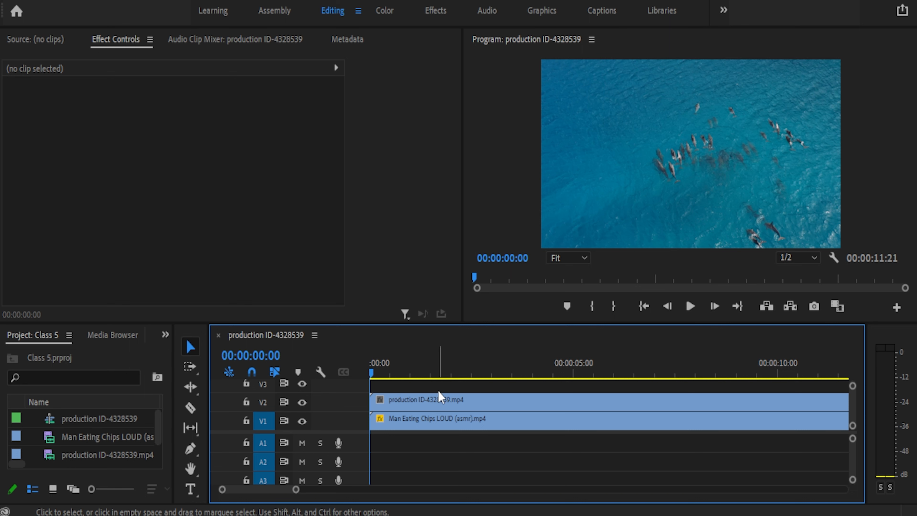
- View the effect settings of the V2 and V1 clips in turn near the start of the sequence
left_click(415, 404)
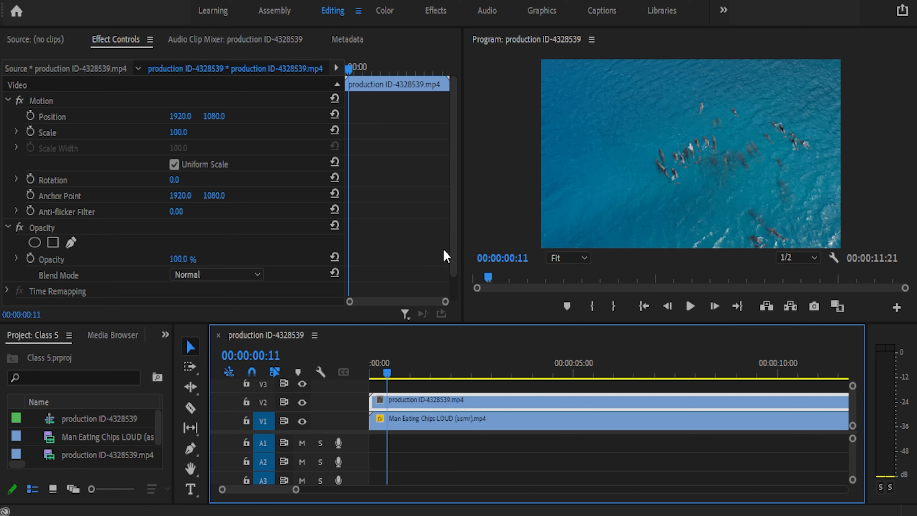
left_click(389, 371)
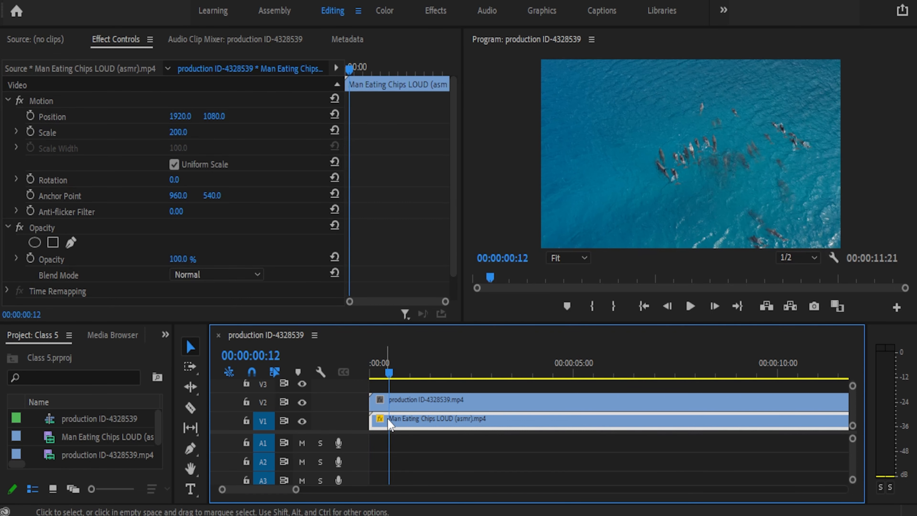
left_click_drag(393, 375, 379, 374)
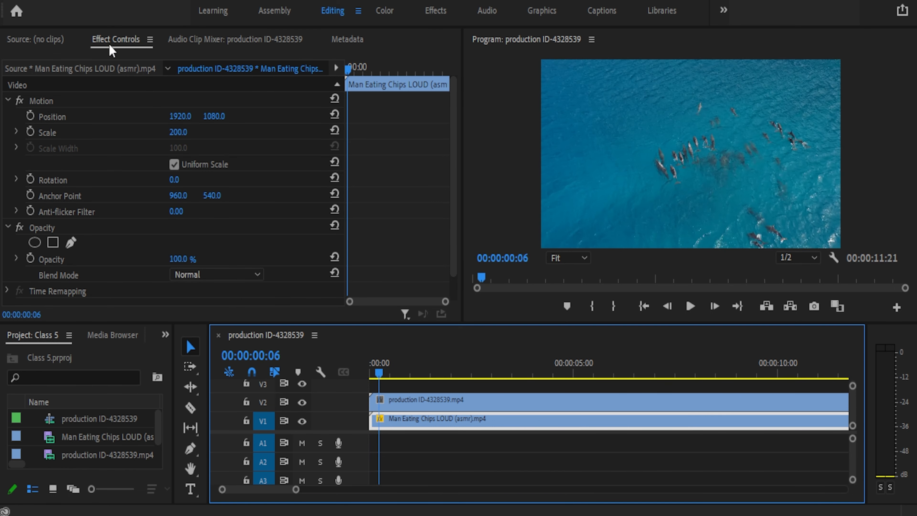
- Show the Effect Controls and load the settings of the Man Eating Chips clip on V1
left_click(58, 47)
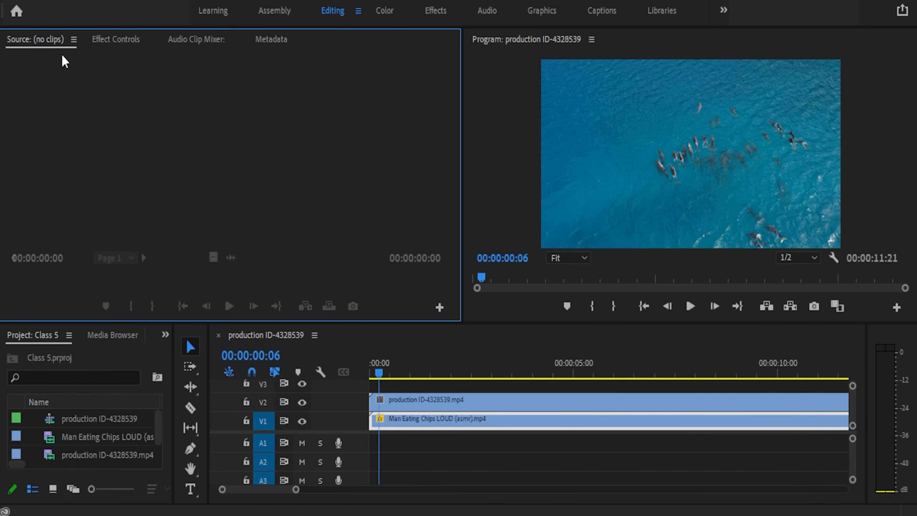
left_click(116, 44)
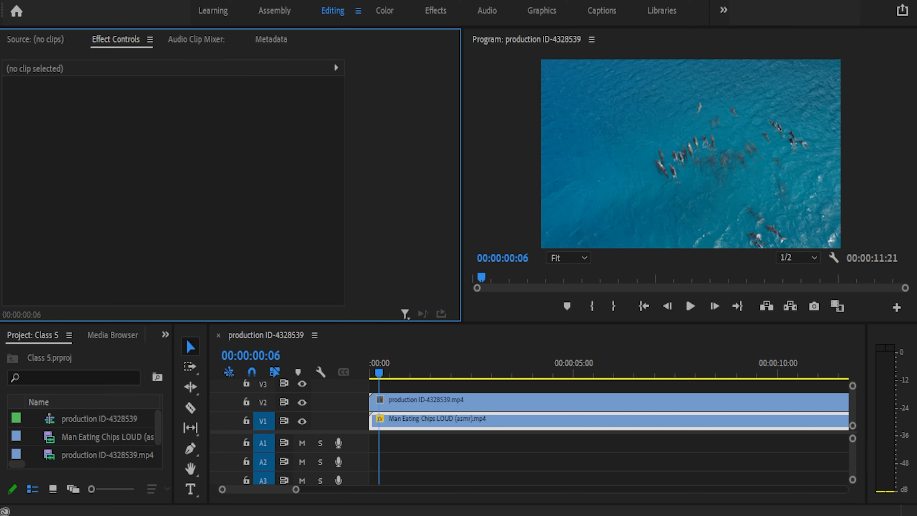
left_click(265, 1)
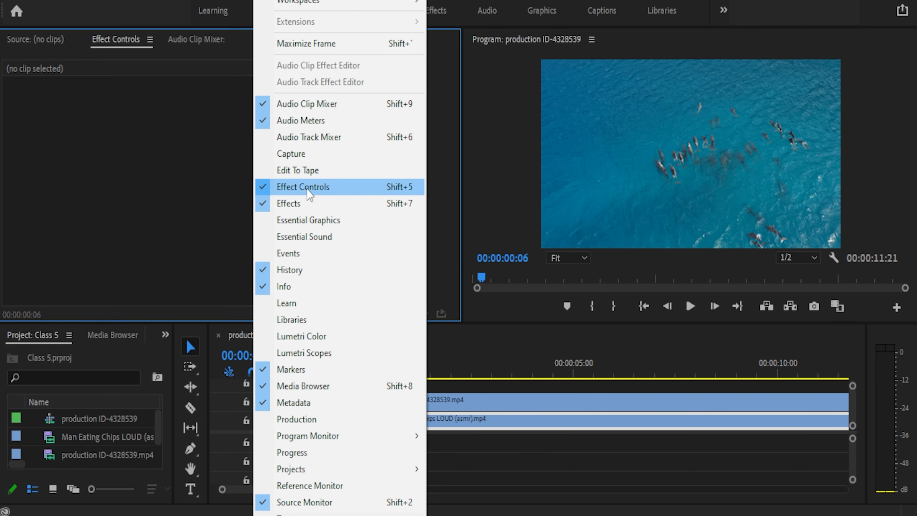
left_click(307, 190)
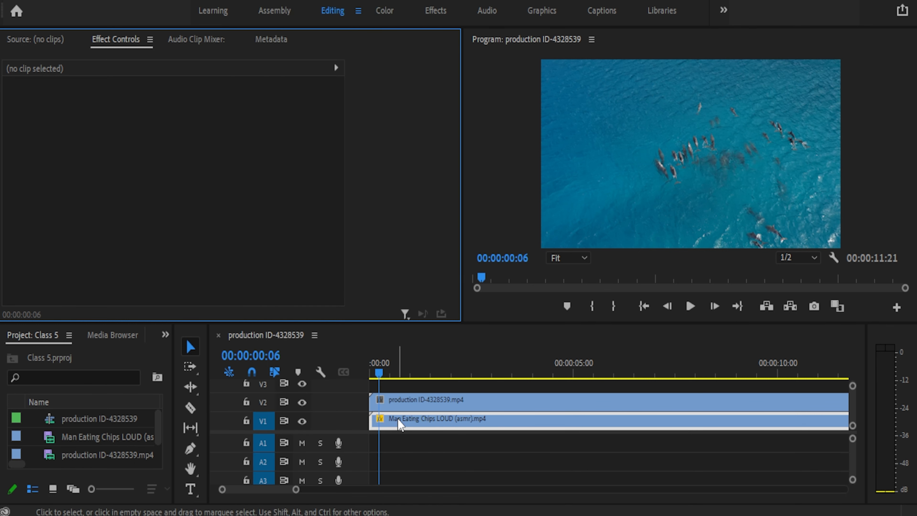
left_click(398, 419)
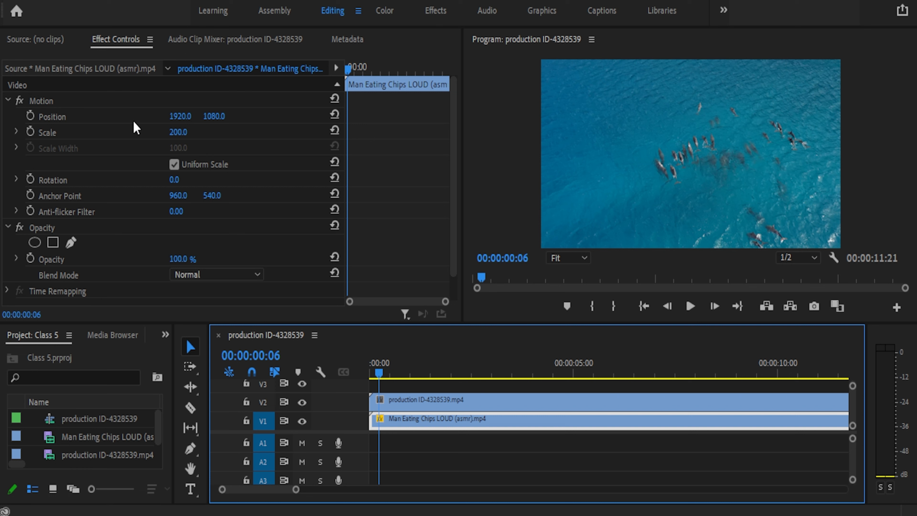
- Examine the Motion and Opacity properties of the Man Eating Chips clip and return the playhead to the sequence start
scroll(128, 192, "down", 1)
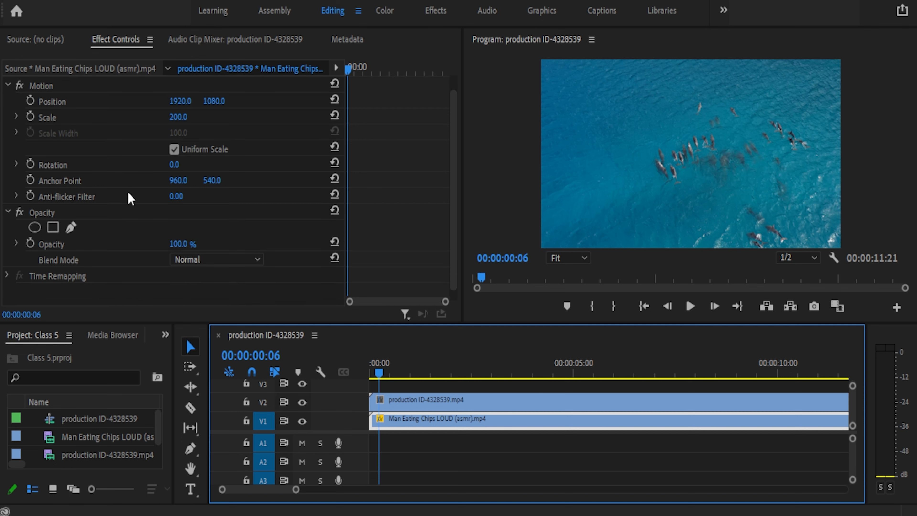
scroll(128, 193, "up", 1)
scroll(131, 198, "down", 1)
left_click(414, 452)
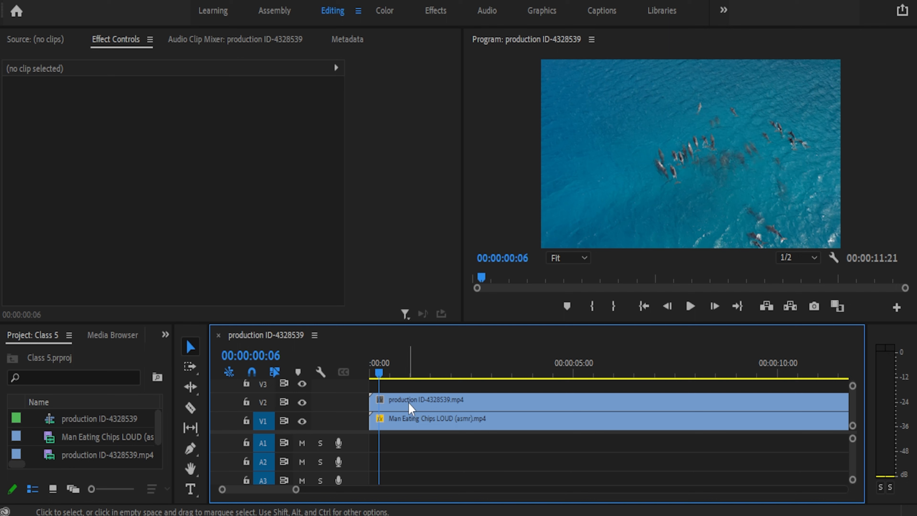
left_click(403, 424)
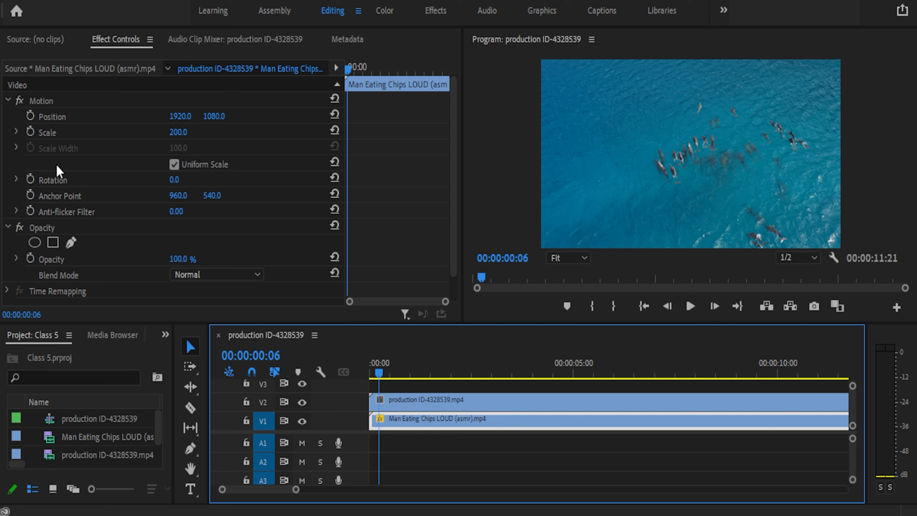
key("Home")
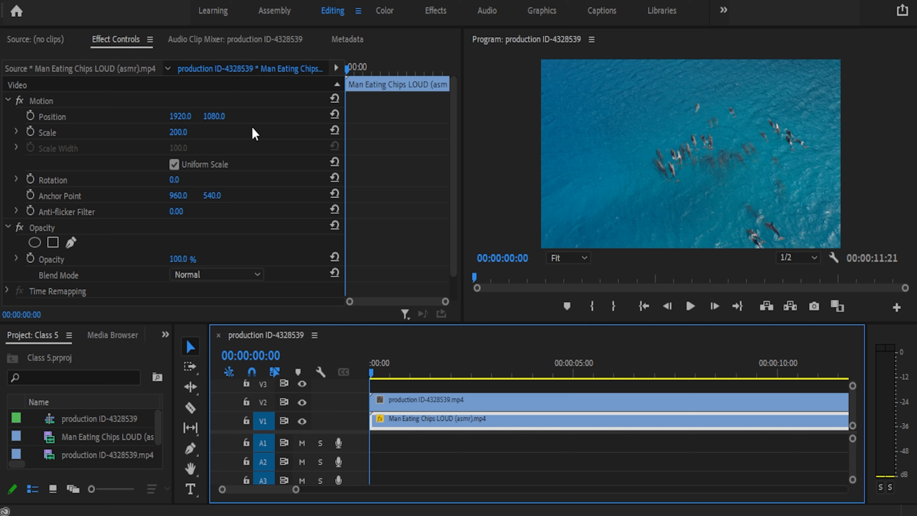
- Try repositioning the production ID-4328539.mp4 clip on V2 to 1230, 1156, and reset its position
left_click(403, 400)
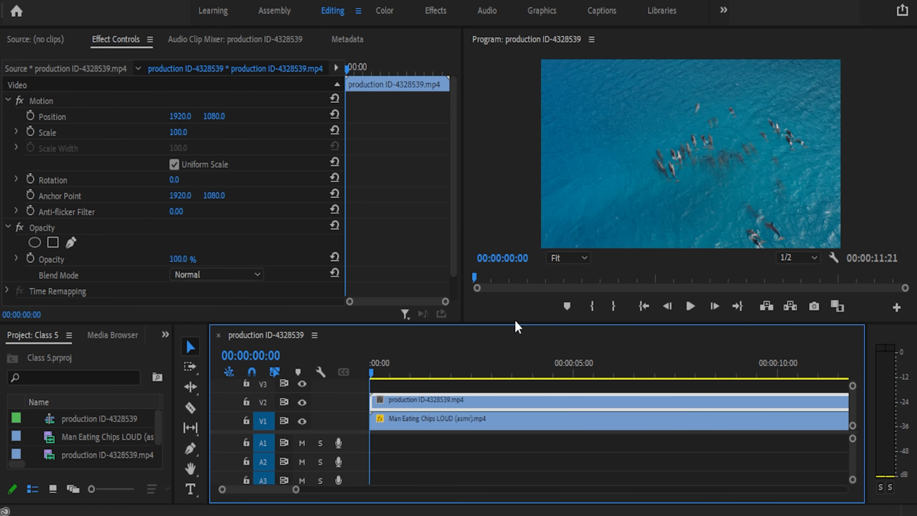
left_click_drag(181, 116, 18, 116)
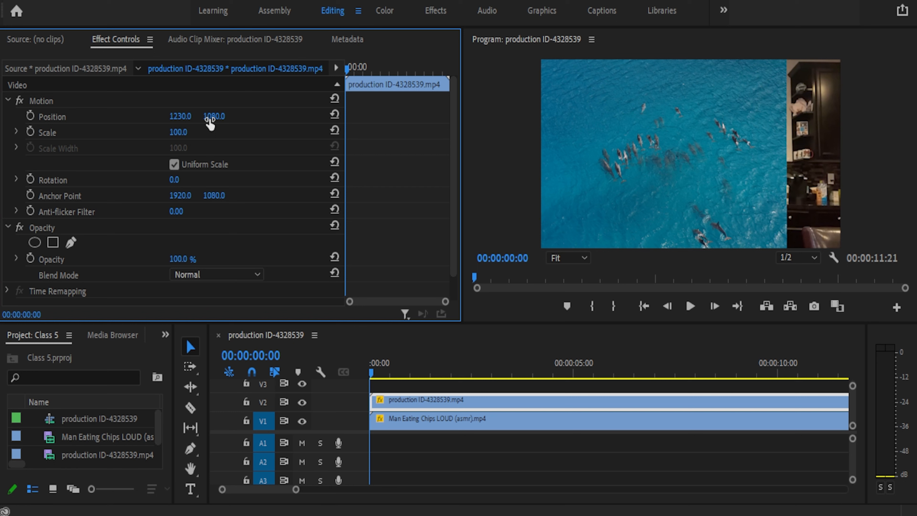
left_click_drag(210, 117, 233, 118)
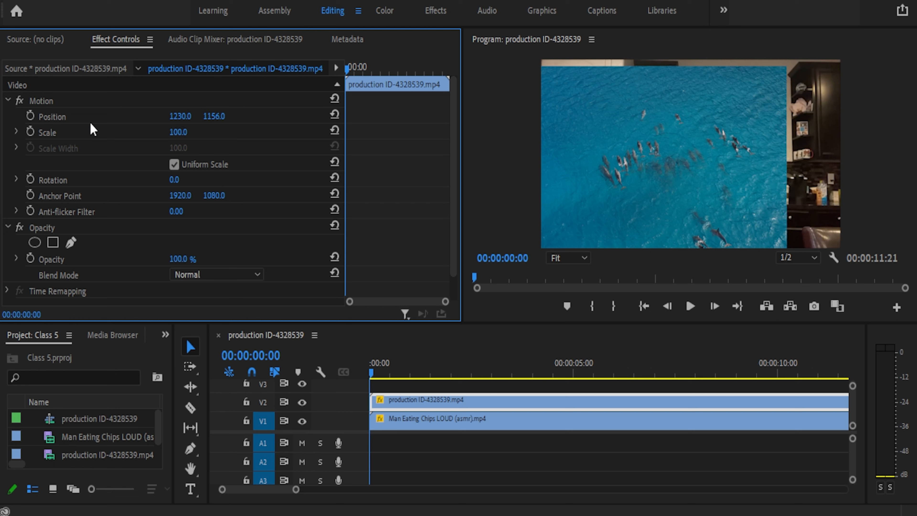
left_click(335, 115)
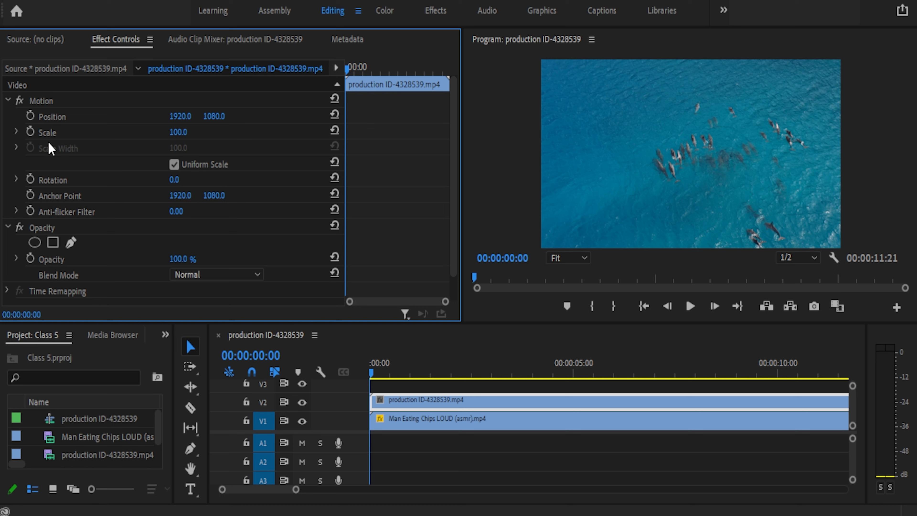
- Try scaling the V2 clip to 113.3, reset the scale, and nudge it to 100.9
left_click(16, 133)
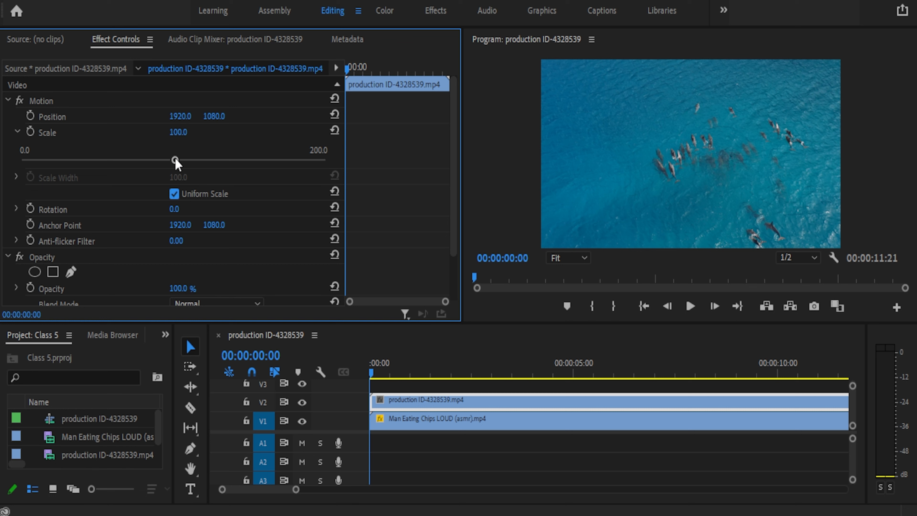
mouse_move(174, 160)
left_mouse_down()
mouse_move(340, 164)
mouse_move(123, 172)
mouse_move(21, 163)
mouse_move(228, 164)
mouse_move(191, 156)
left_mouse_up()
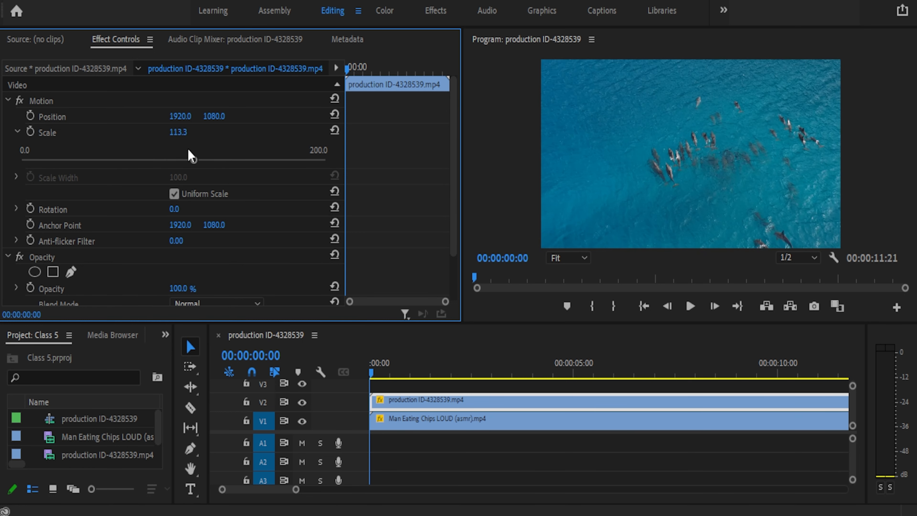
left_click(180, 132)
key("Return")
left_click(334, 131)
left_click(175, 160)
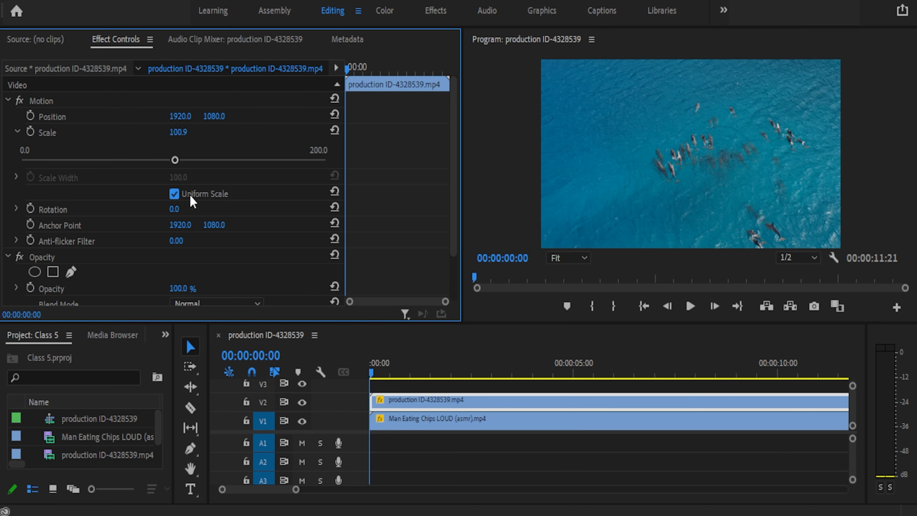
- Try non-uniform scaling on the V2 clip with a scale width of 118.1, reset height and width to 100, and restore Uniform Scale
left_click(175, 194)
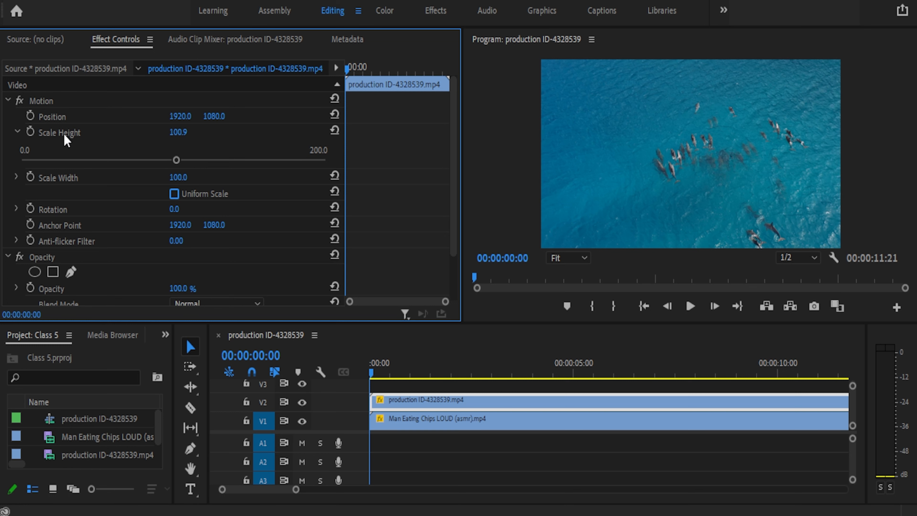
left_click(16, 177)
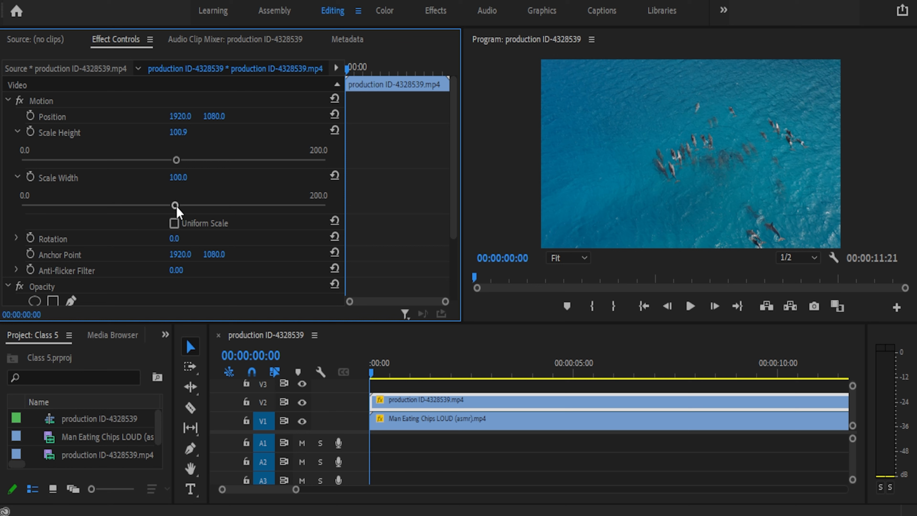
left_click_drag(175, 205, 202, 205)
left_click(175, 223)
left_click(175, 223)
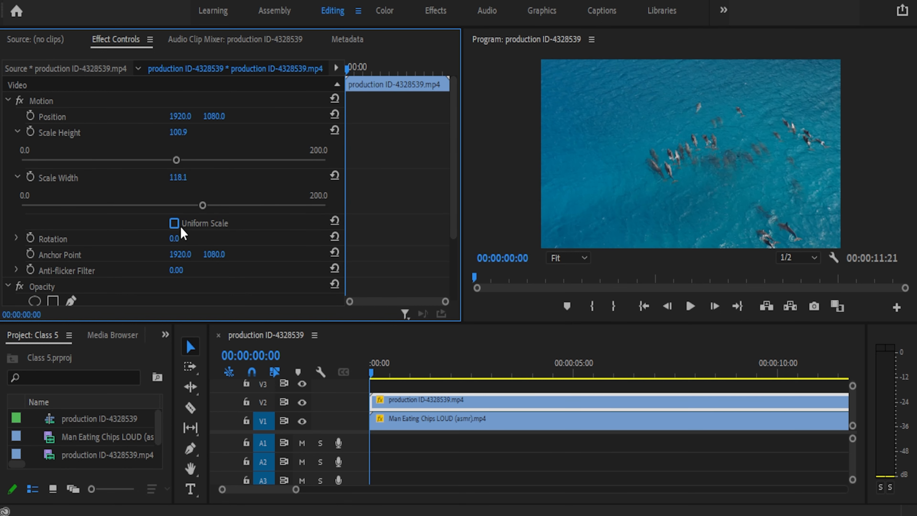
left_click(175, 224)
left_click(333, 177)
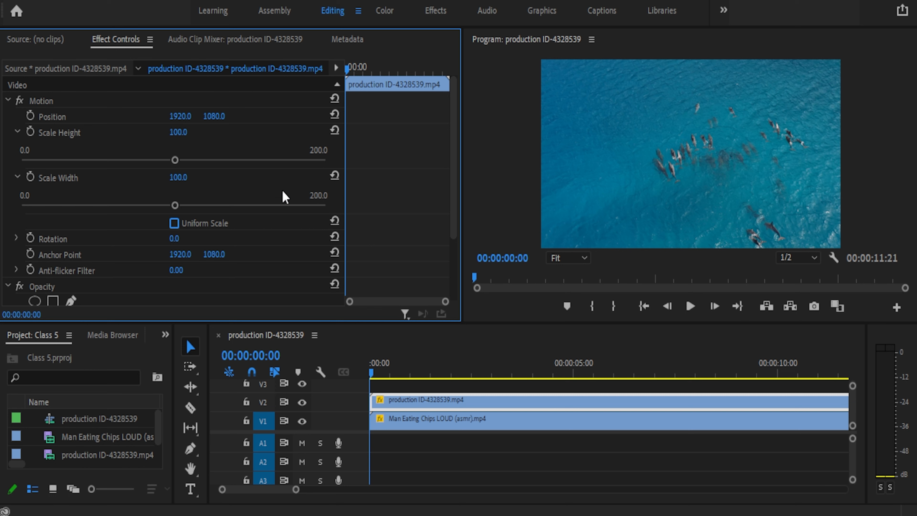
left_click(183, 223)
scroll(170, 231, "down", 1)
scroll(170, 232, "up", 1)
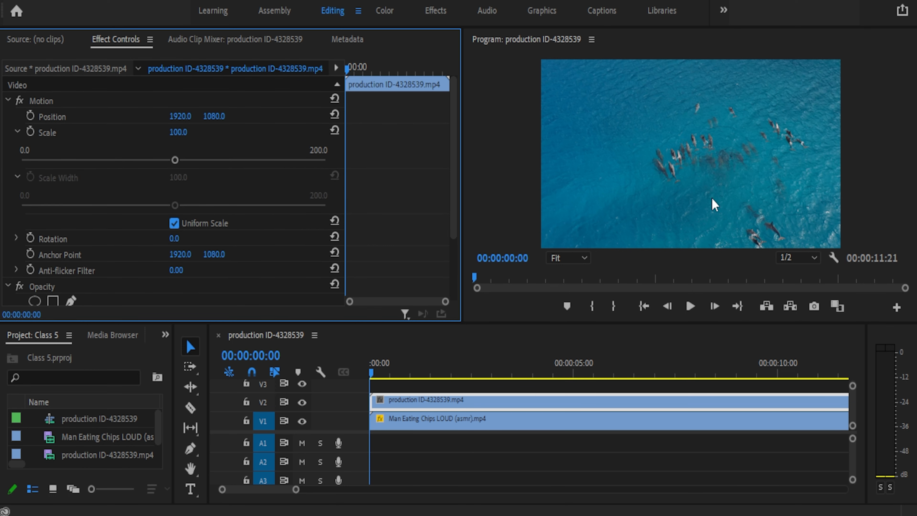
- Move the Man Eating Chips clip from track V1 to V3, above the production ID-4328539.mp4 clip
left_click(708, 173)
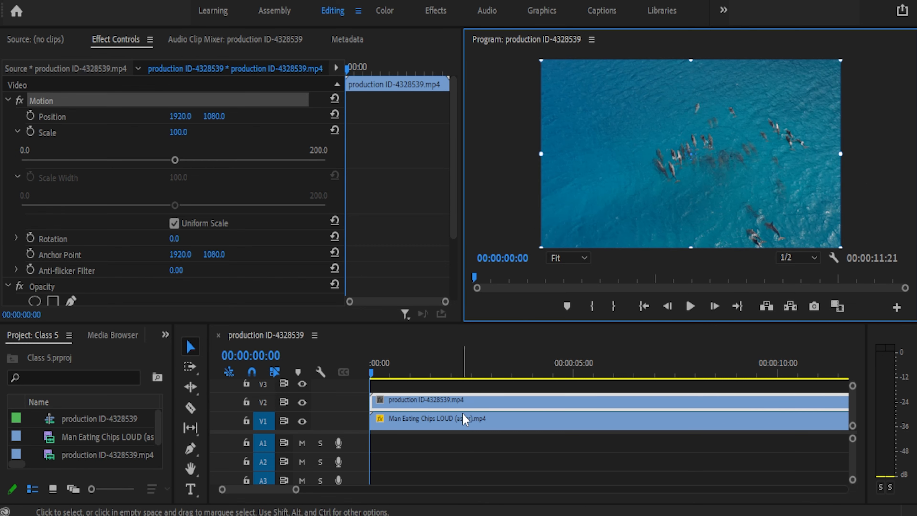
left_click(440, 428)
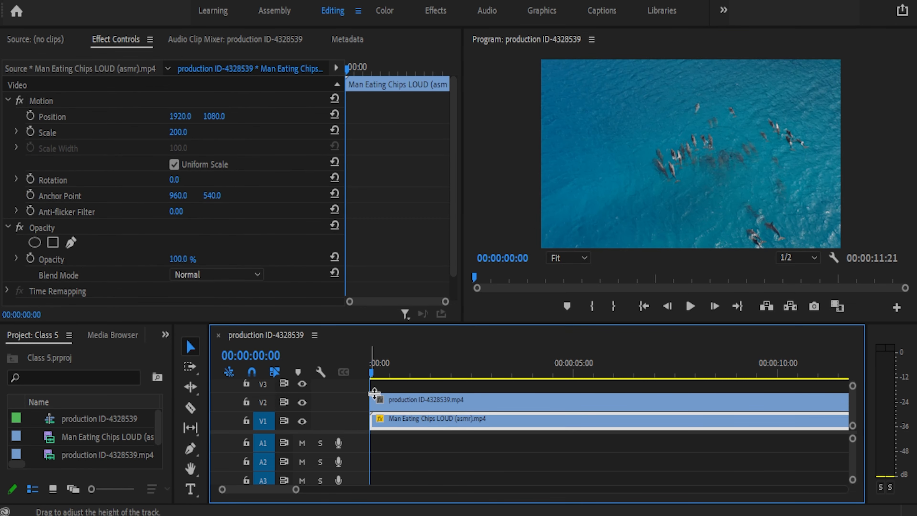
left_click_drag(451, 426, 449, 388)
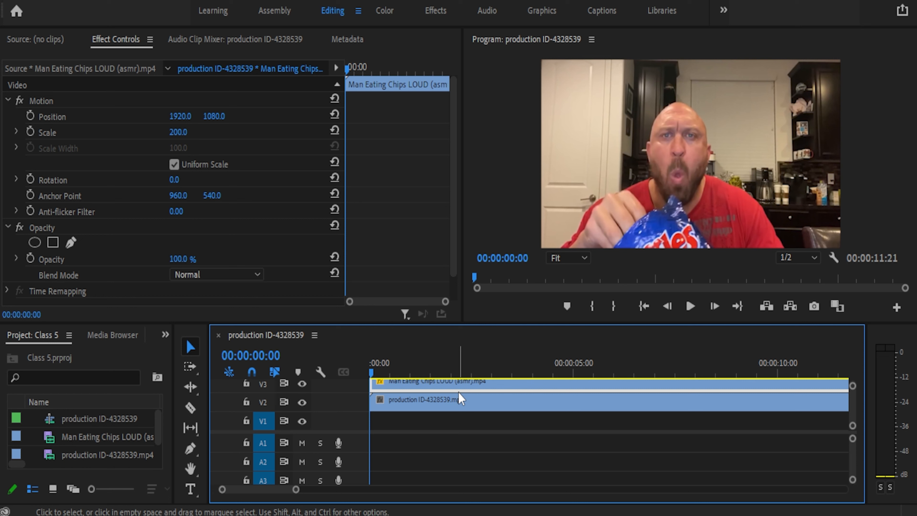
- Scale the Man Eating Chips clip to 78 and position it at 1851.5, 544.3 over the ocean footage
left_click(693, 159)
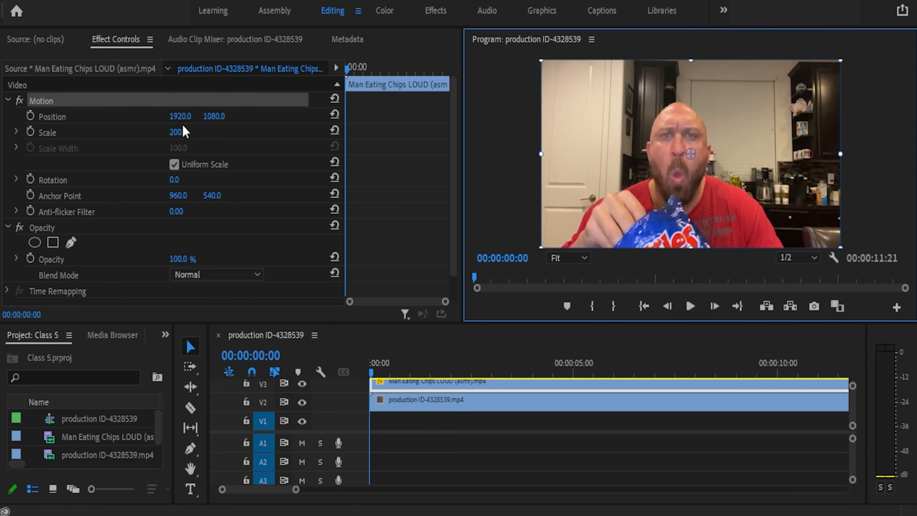
mouse_move(178, 132)
left_mouse_down()
mouse_move(137, 133)
mouse_move(185, 132)
left_mouse_up()
left_click(723, 167)
left_click_drag(702, 181, 629, 130)
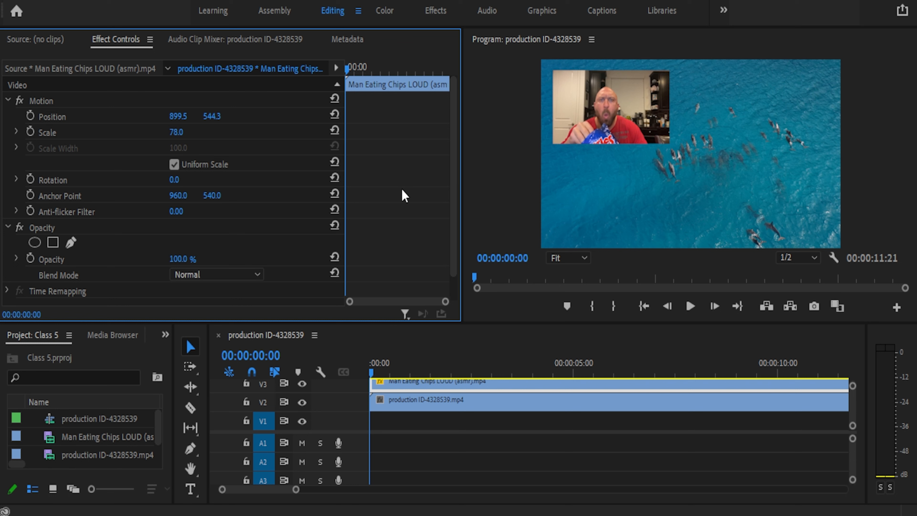
left_click_drag(177, 116, 520, 116)
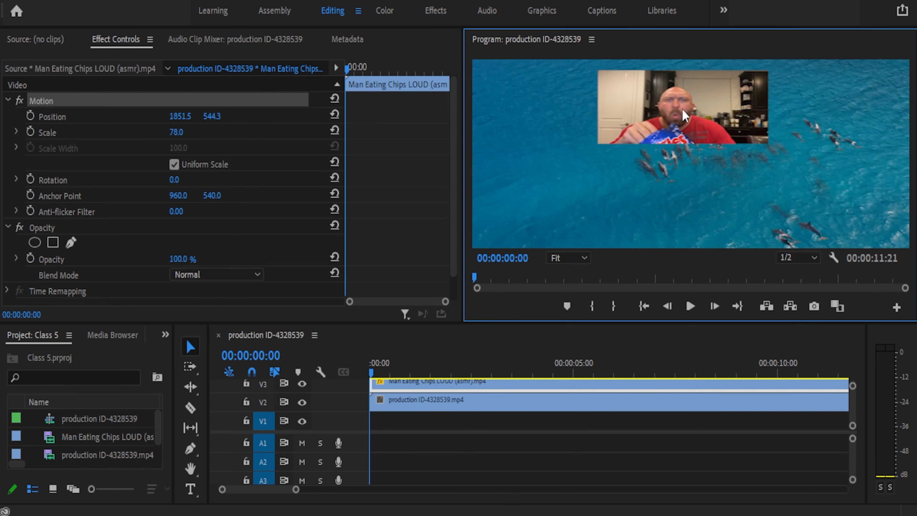
- Try moving the overlay and background clips directly in the program preview, and undo the background clip's move
left_click(702, 128)
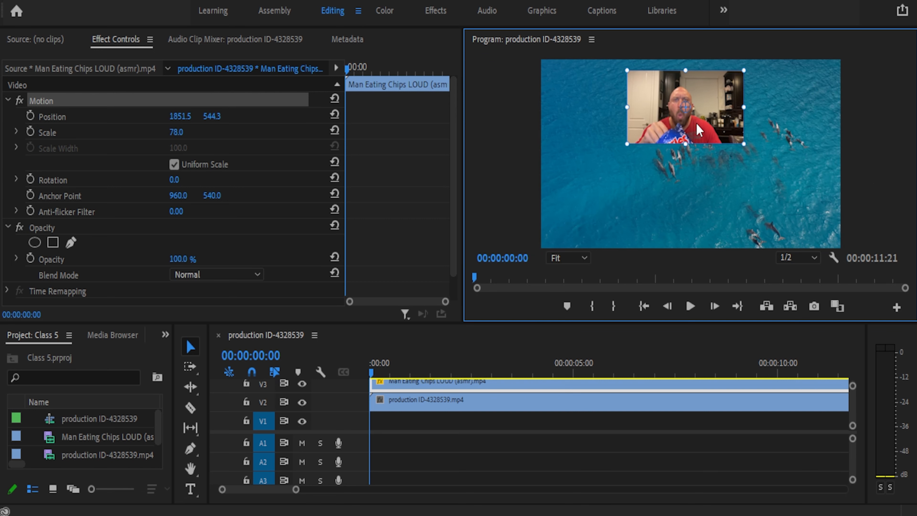
left_click_drag(709, 119, 690, 121)
left_click(648, 205)
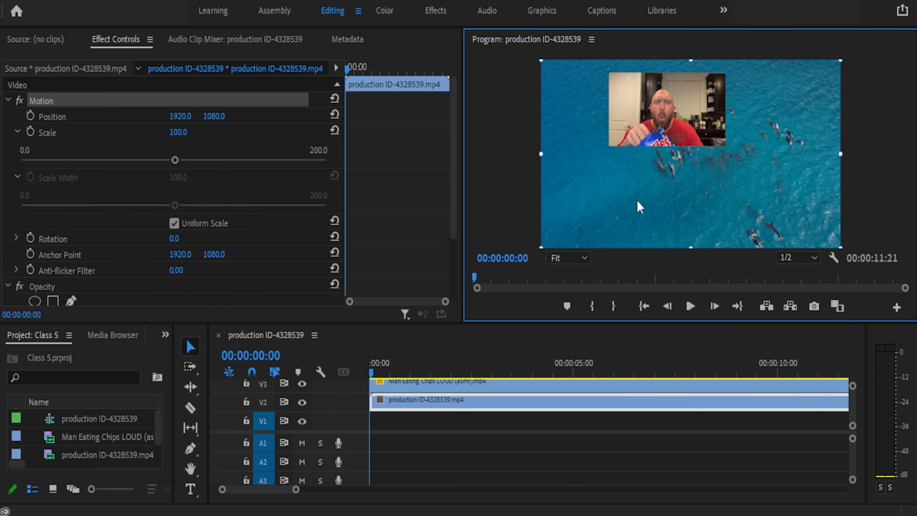
left_click_drag(626, 199, 644, 198)
key("ctrl+z")
- Collapse the Scale and Scale Width sliders of the ocean clip, and fold and reopen its Motion properties
left_click(17, 176)
left_click(17, 131)
left_click(8, 99)
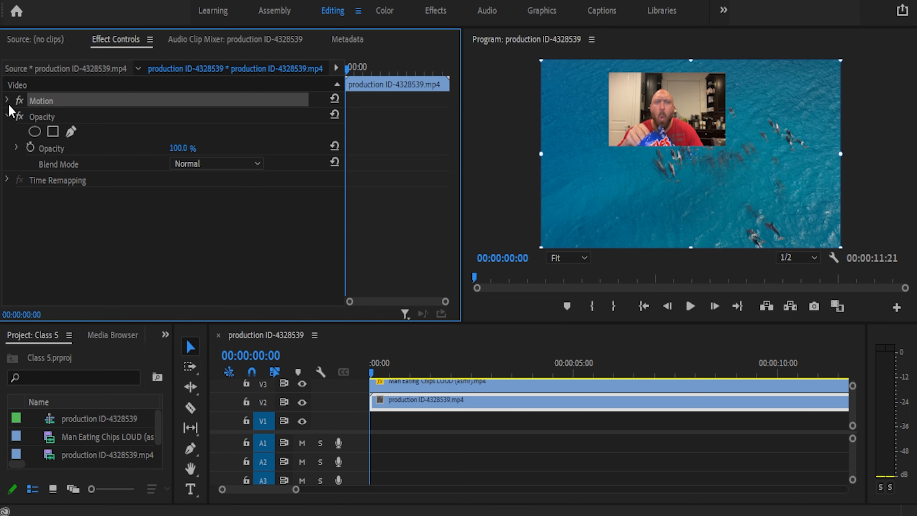
left_click(8, 100)
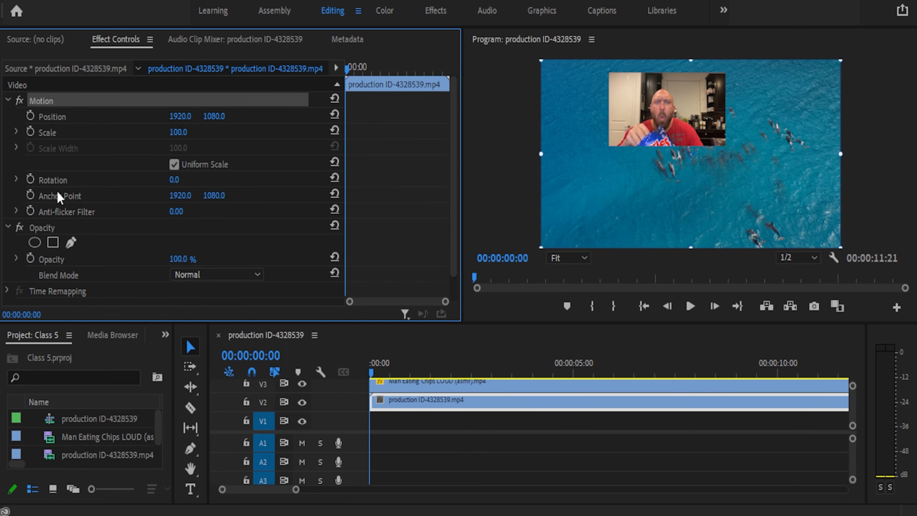
- Try rotating the Man Eating Chips overlay with the rotation dial and at 180°, and reset its rotation
left_click(16, 179)
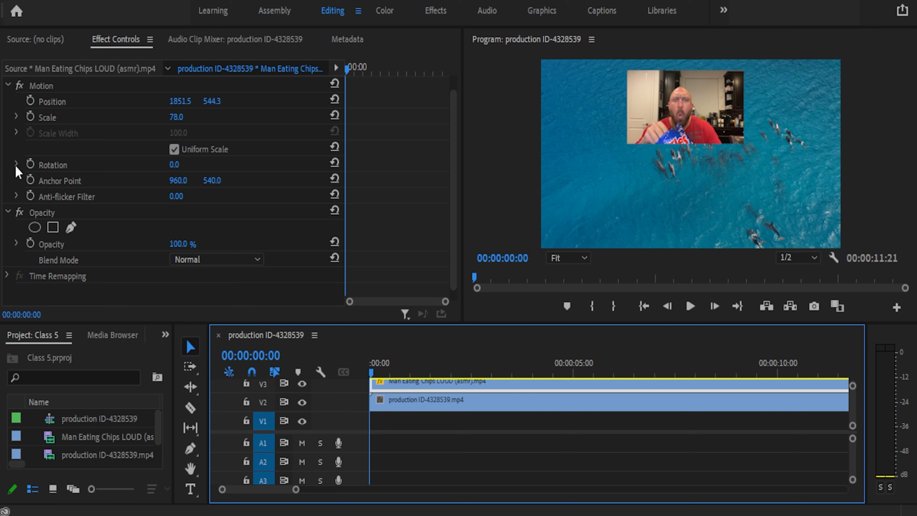
left_click(16, 164)
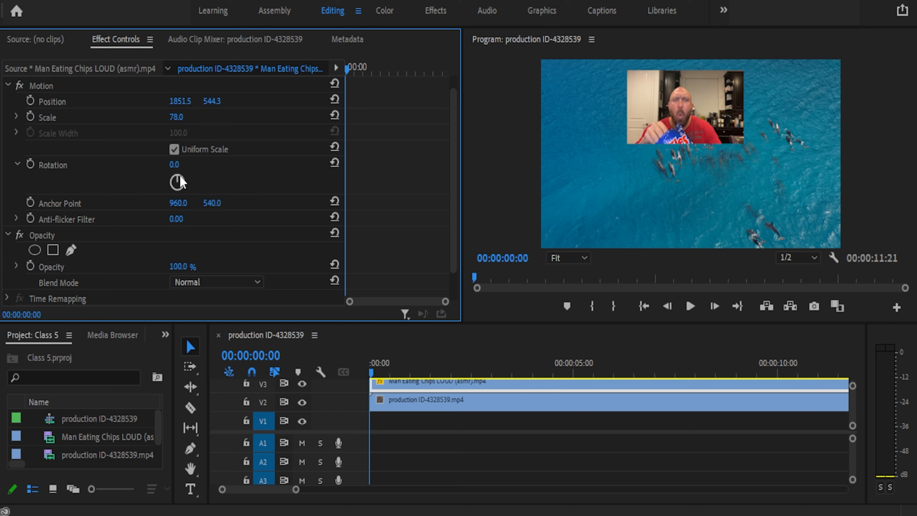
left_click_drag(179, 183, 352, 165)
left_click(185, 164)
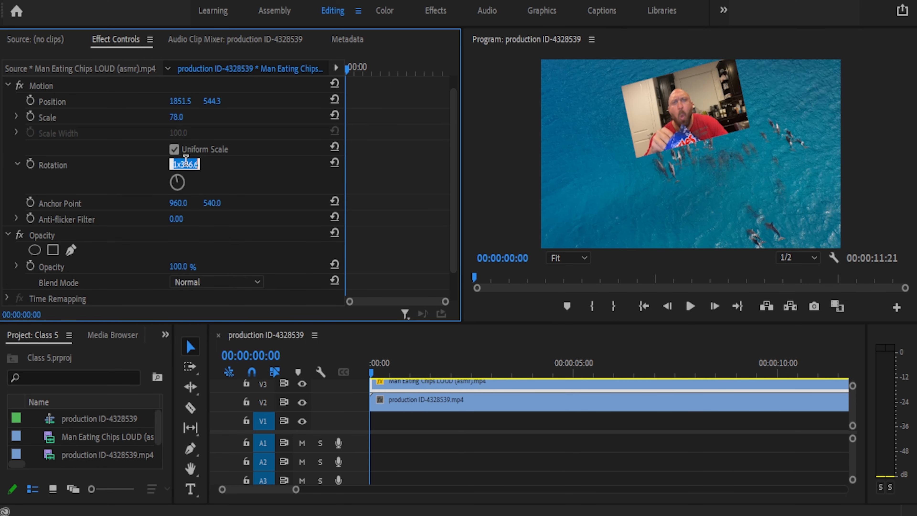
type("180")
key("Return")
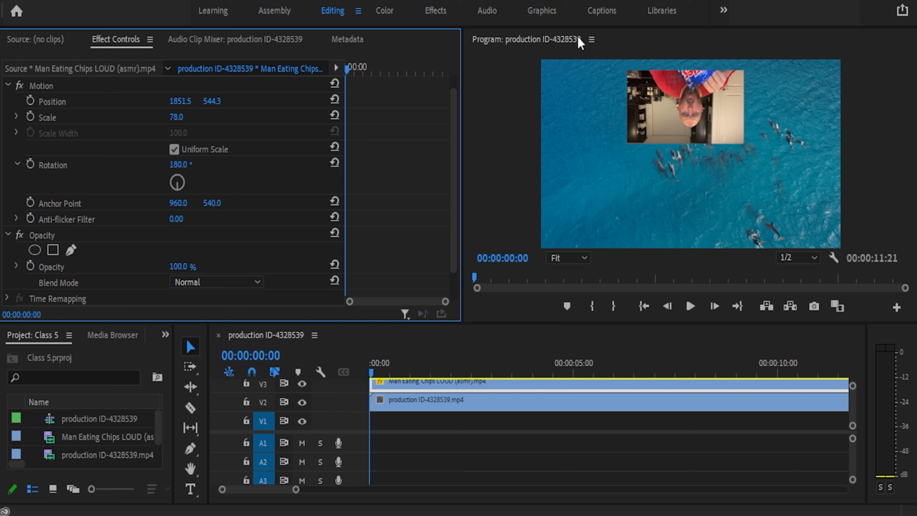
left_click(334, 163)
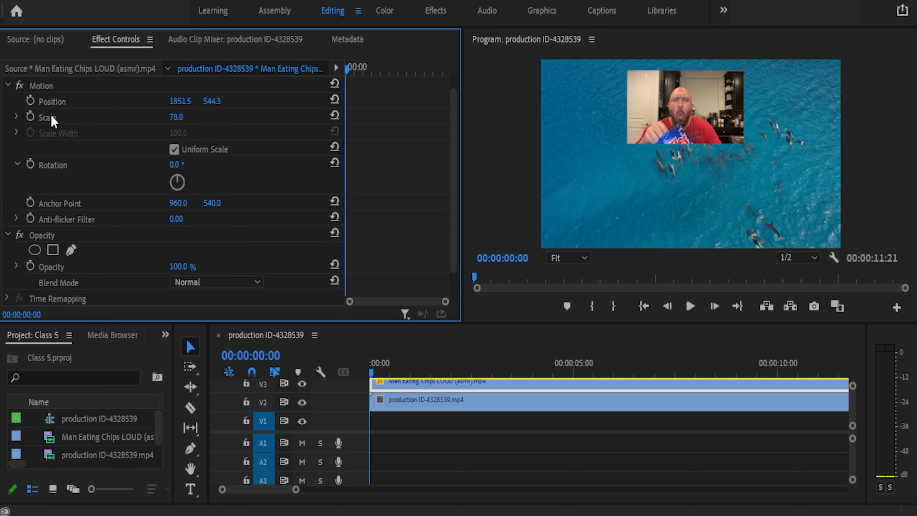
- Resize the Man Eating Chips overlay directly in the program preview to scale 111.8 and move it to the frame's upper-left corner
left_click(689, 119)
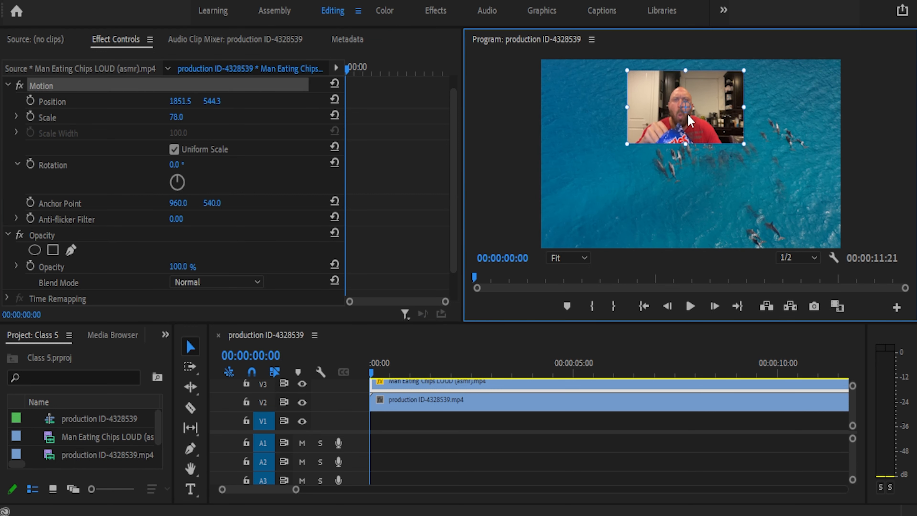
left_click_drag(691, 121, 643, 137)
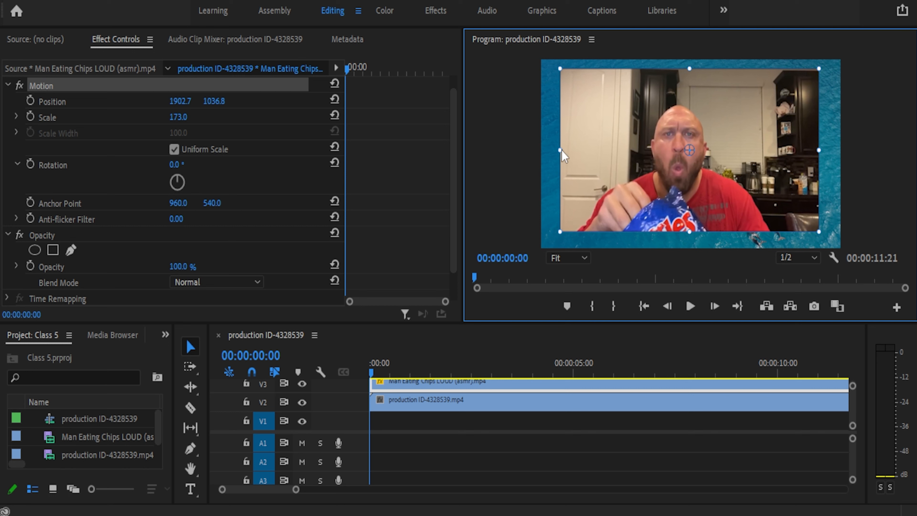
left_click_drag(561, 151, 561, 151)
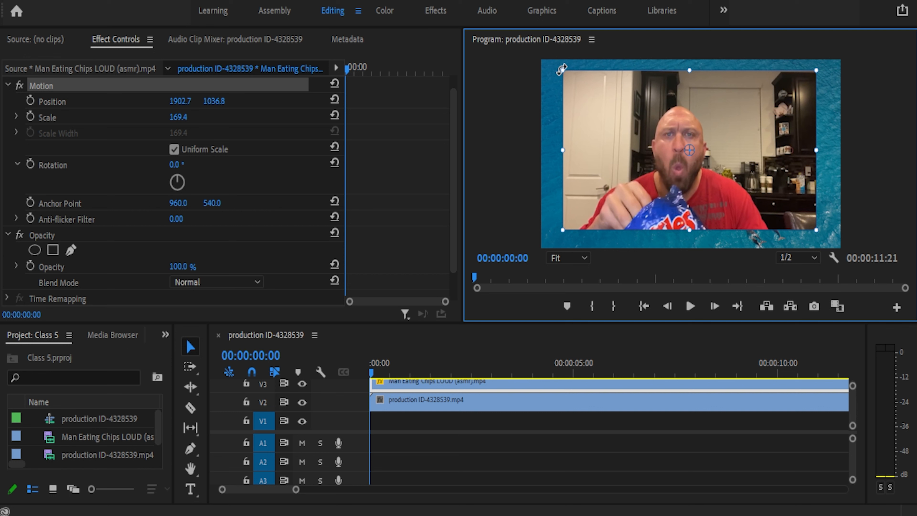
left_click_drag(561, 70, 606, 98)
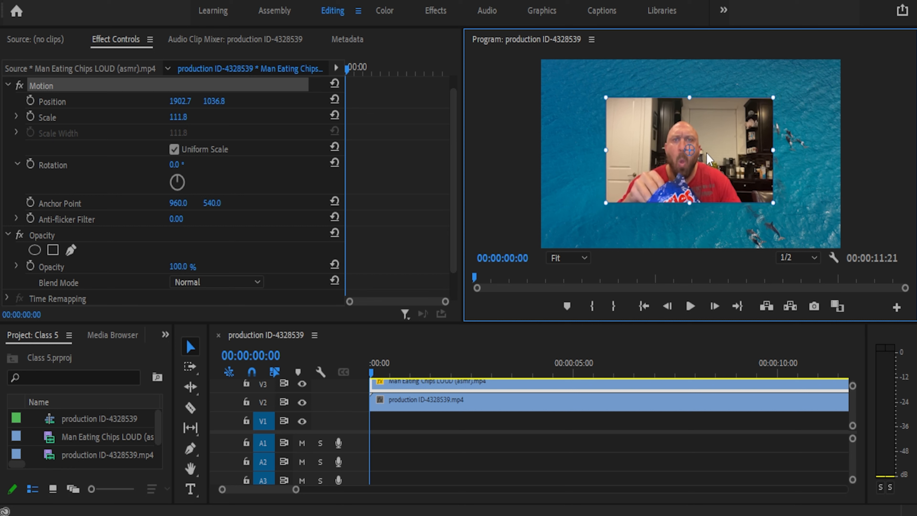
left_click_drag(735, 176, 671, 134)
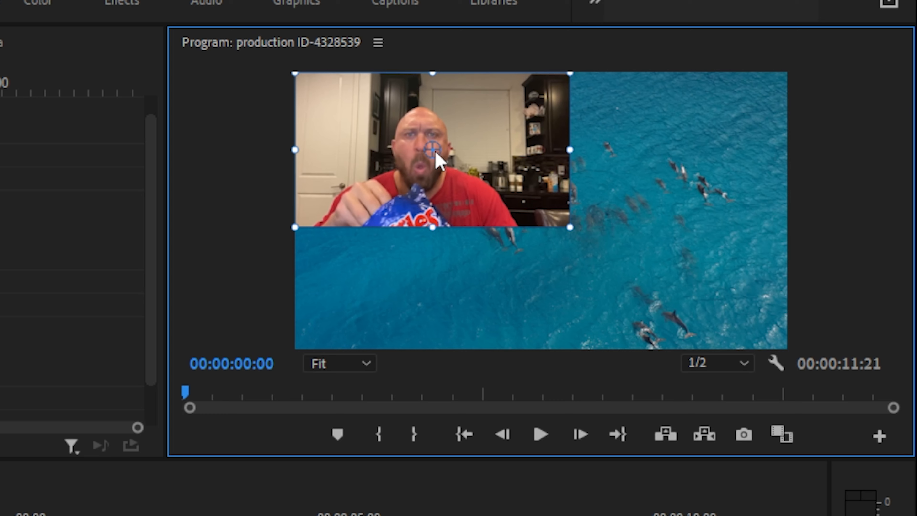
- Move the overlay's anchor point to the clip's upper-left corner at about 16, 22 and enlarge the clip from there to scale 158.4
left_click_drag(435, 153, 438, 153)
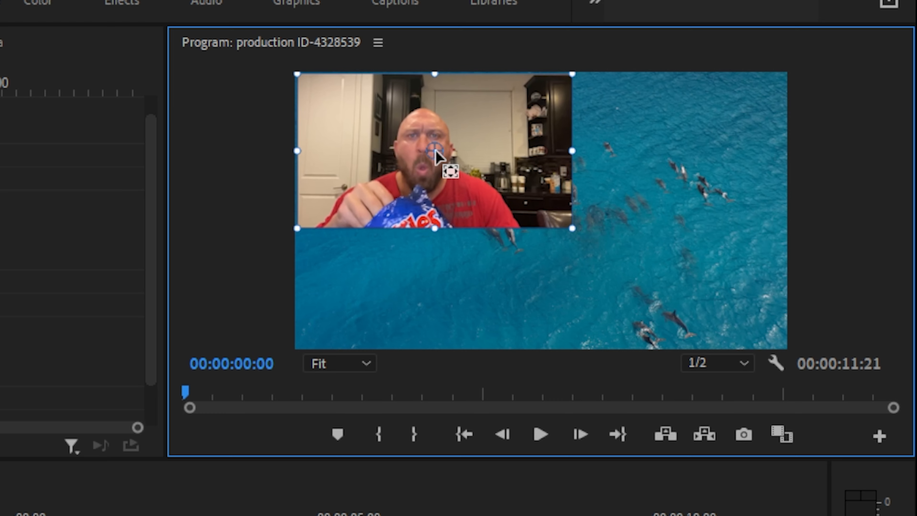
left_click_drag(435, 151, 410, 142)
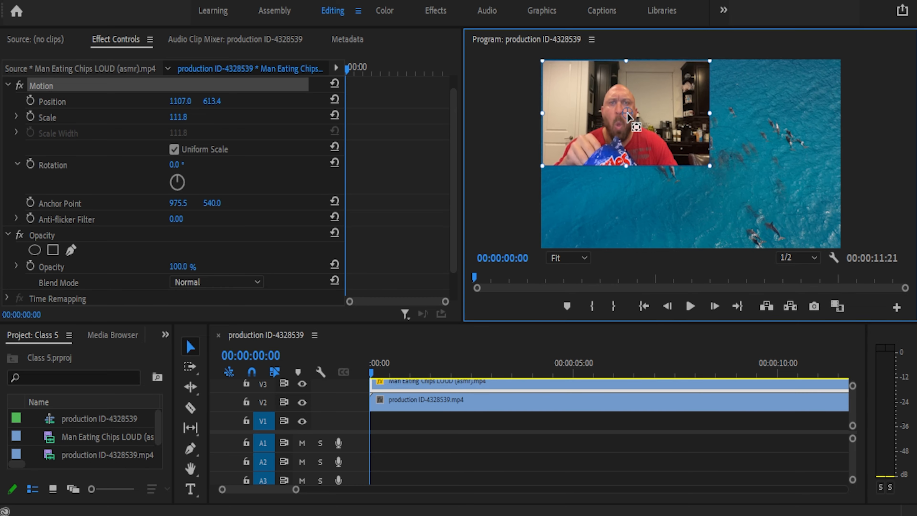
left_click_drag(627, 116, 645, 129)
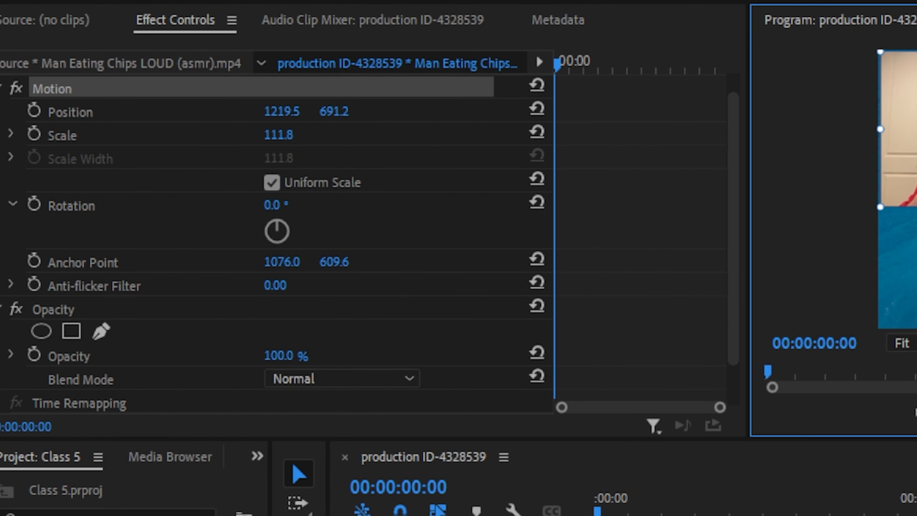
mouse_move(916, 139)
left_mouse_down()
mouse_move(916, 125)
mouse_move(916, 136)
left_mouse_up()
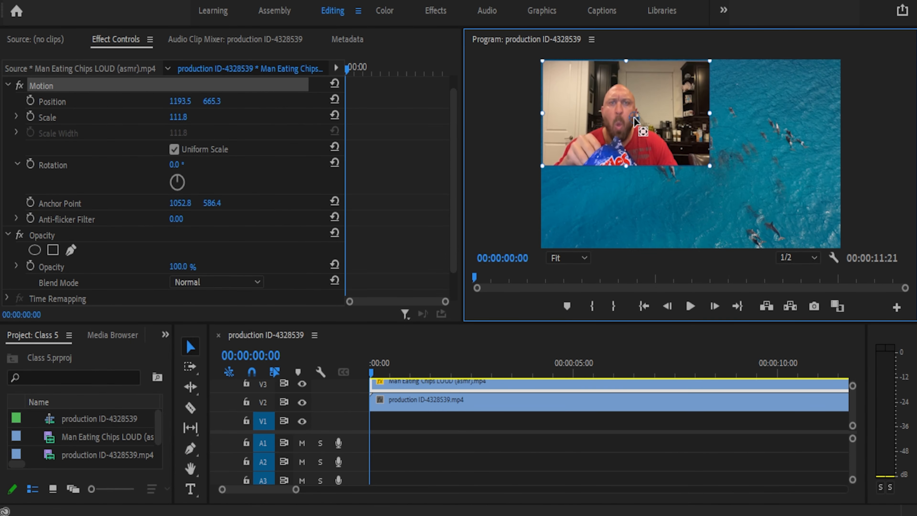
left_click_drag(634, 120, 543, 62)
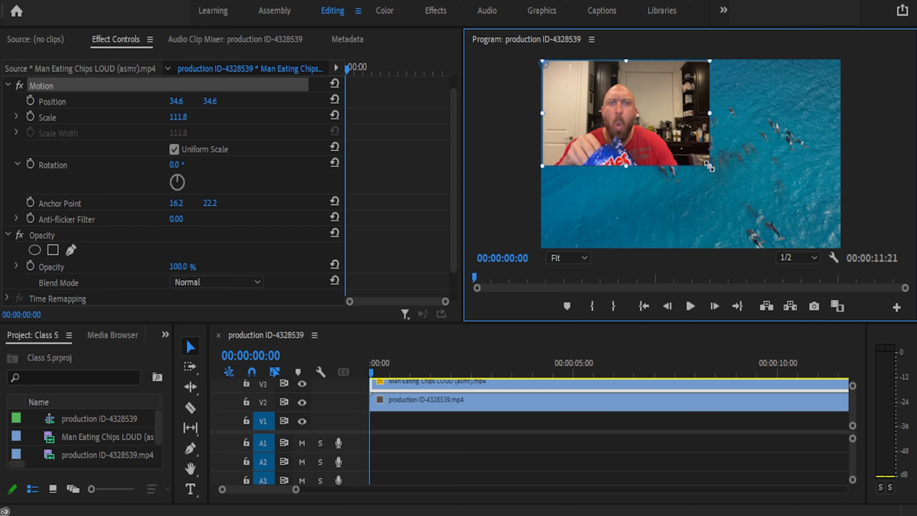
left_click_drag(709, 166, 779, 209)
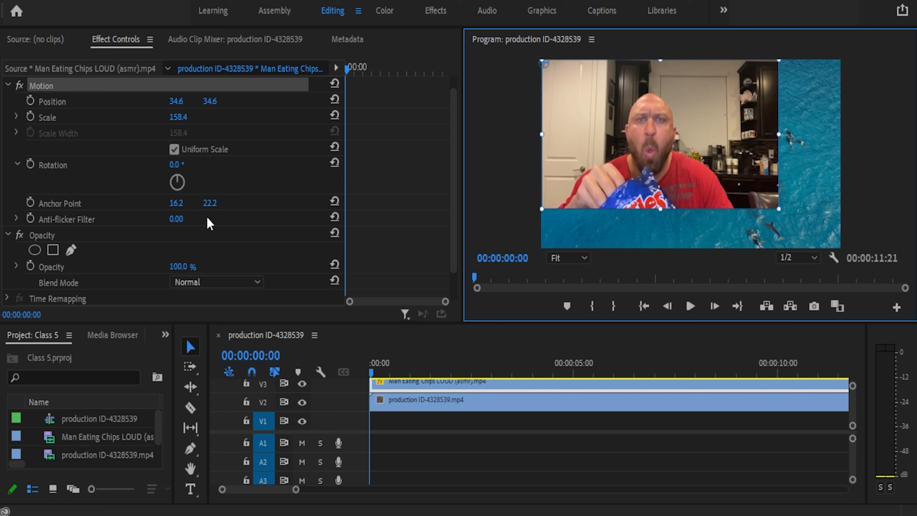
- Move the overlay's anchor point to about 715, 682 within the clip and play the sequence
left_click_drag(543, 63, 761, 196)
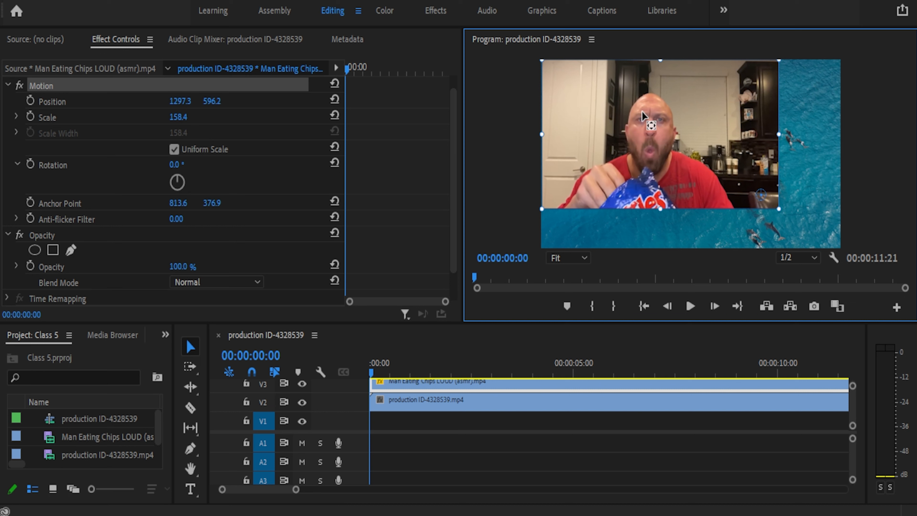
left_click_drag(641, 111, 629, 153)
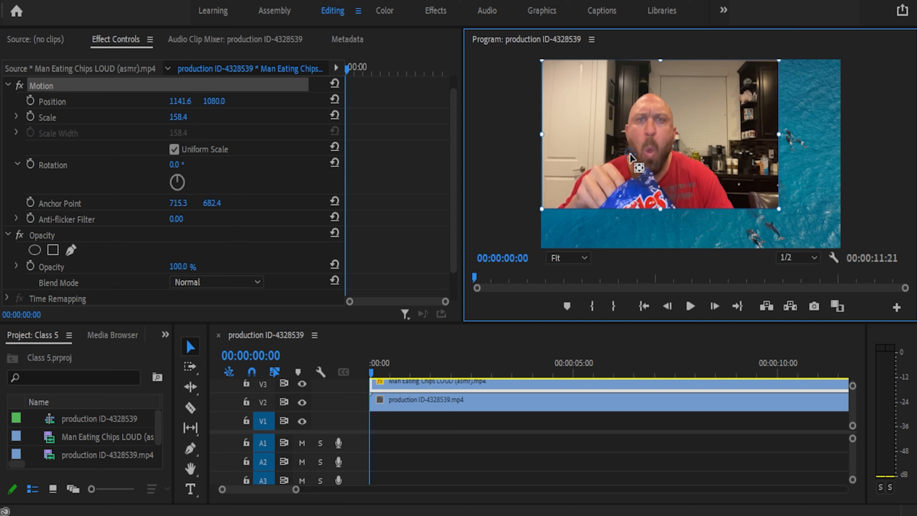
key("space")
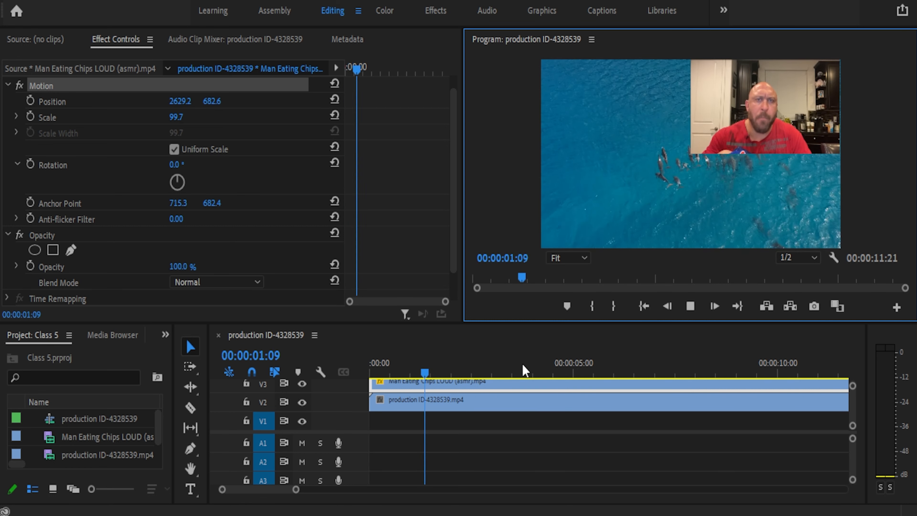